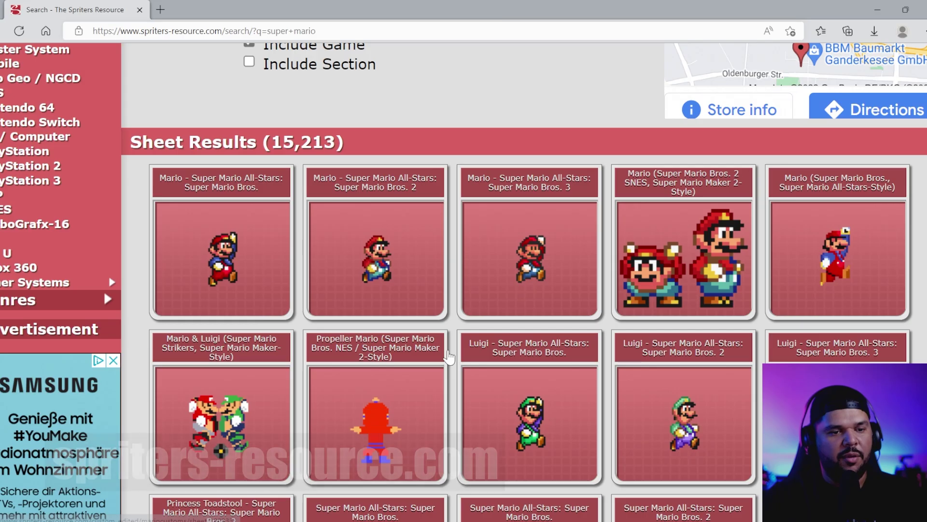
Step: Browse the sprite sheet results for super mario to find a suitable Mario sprite
scroll(500, 294, down, 3)
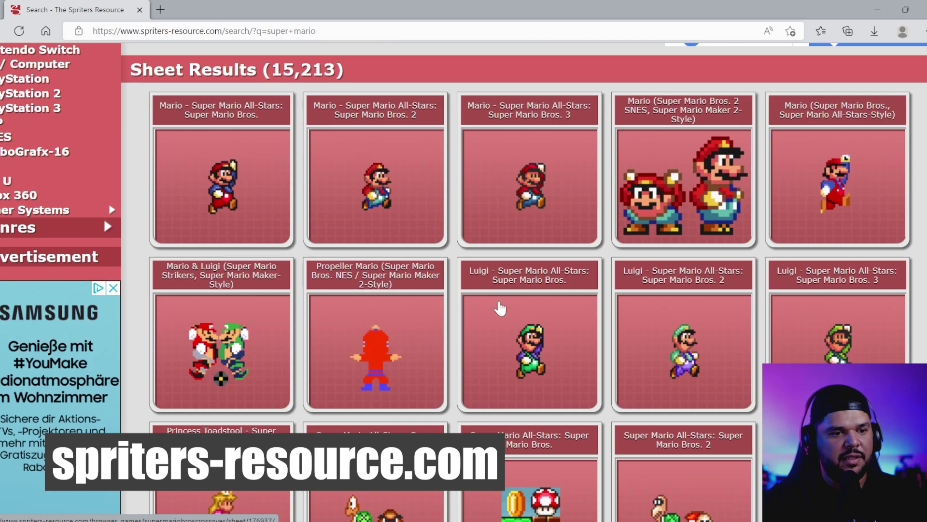
scroll(498, 331, up, 1)
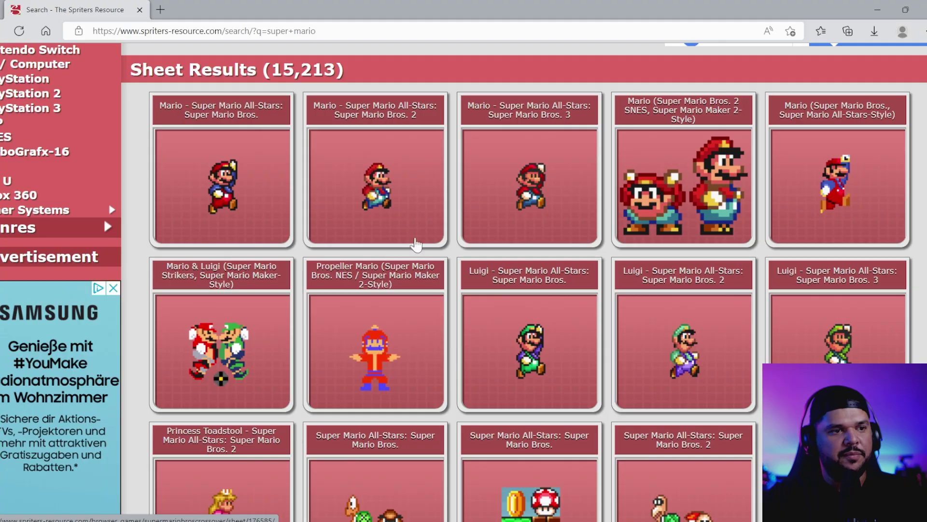
scroll(425, 314, down, 4)
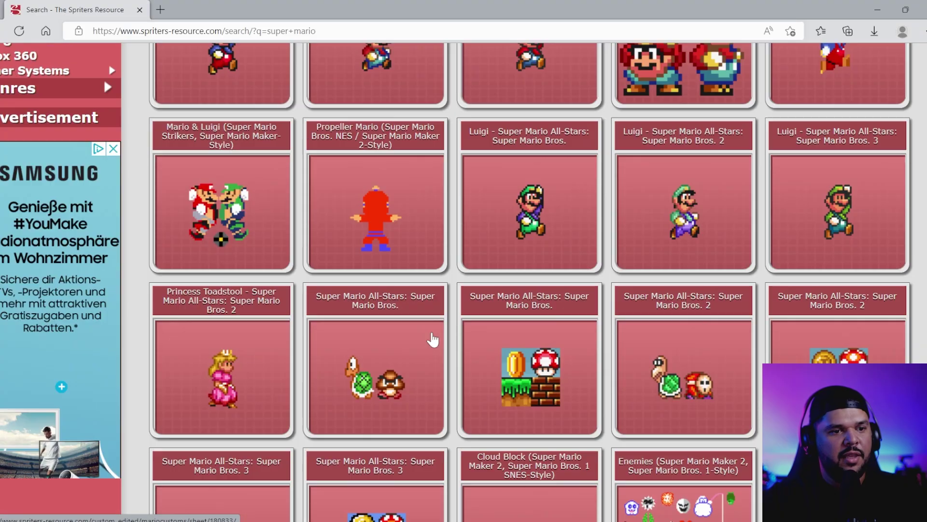
scroll(437, 366, down, 10)
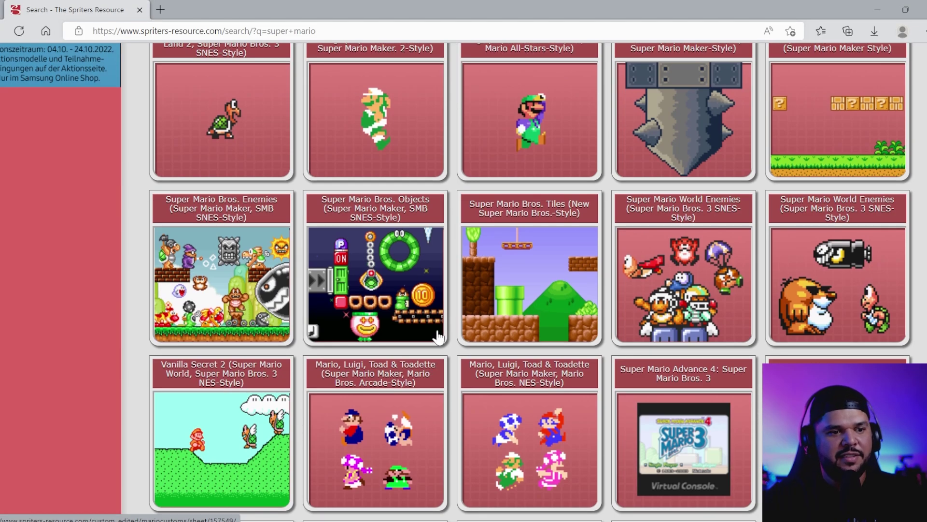
scroll(438, 337, down, 6)
scroll(439, 344, down, 3)
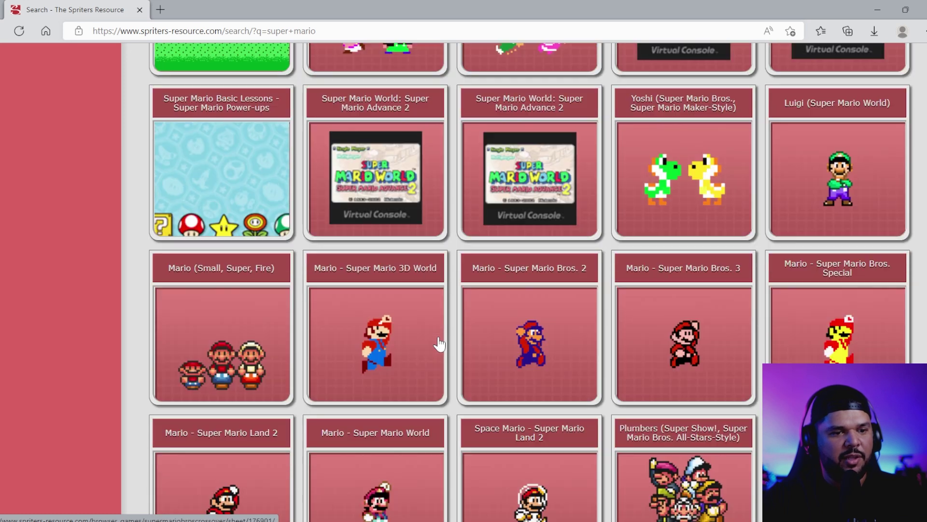
scroll(439, 344, down, 2)
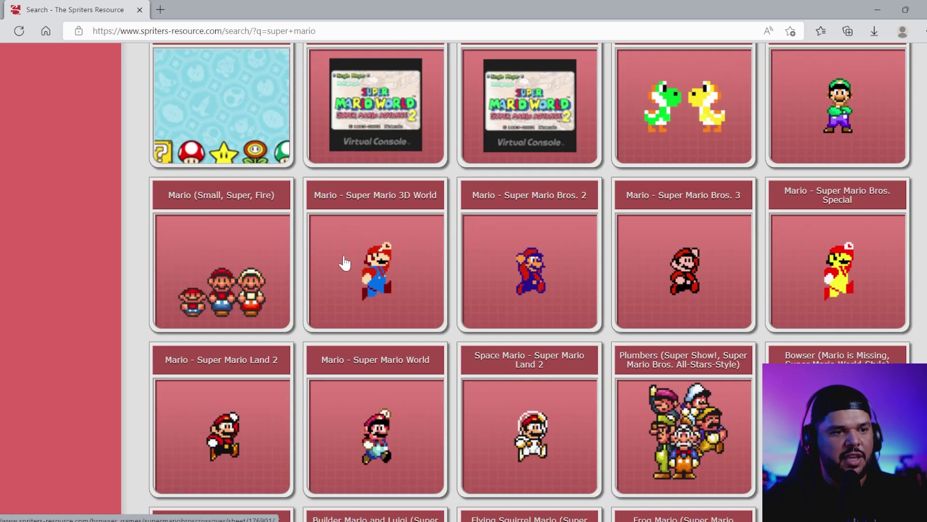
scroll(431, 327, down, 5)
scroll(431, 327, down, 4)
scroll(415, 314, down, 5)
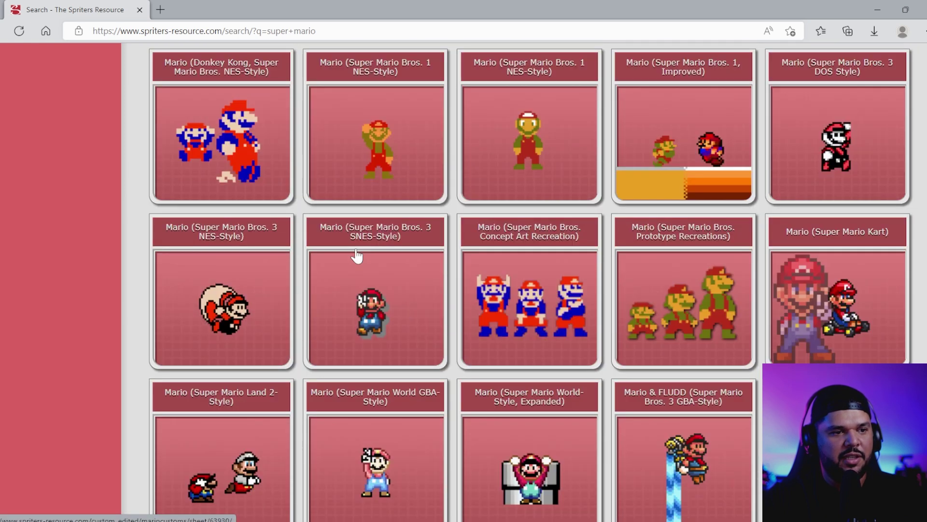
scroll(404, 309, up, 1)
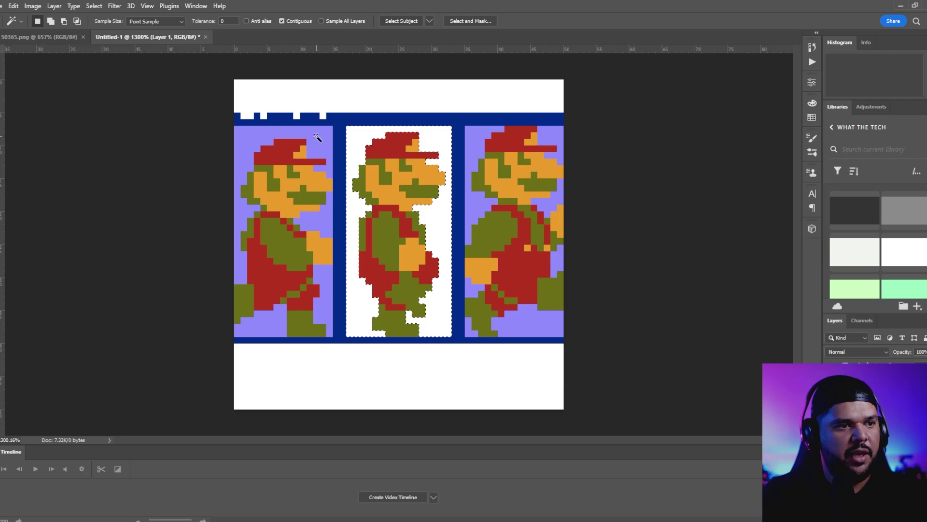
Step: Switch to Photoshop and delete the purple background around the left Mario sprite
click(318, 138)
key(Delete)
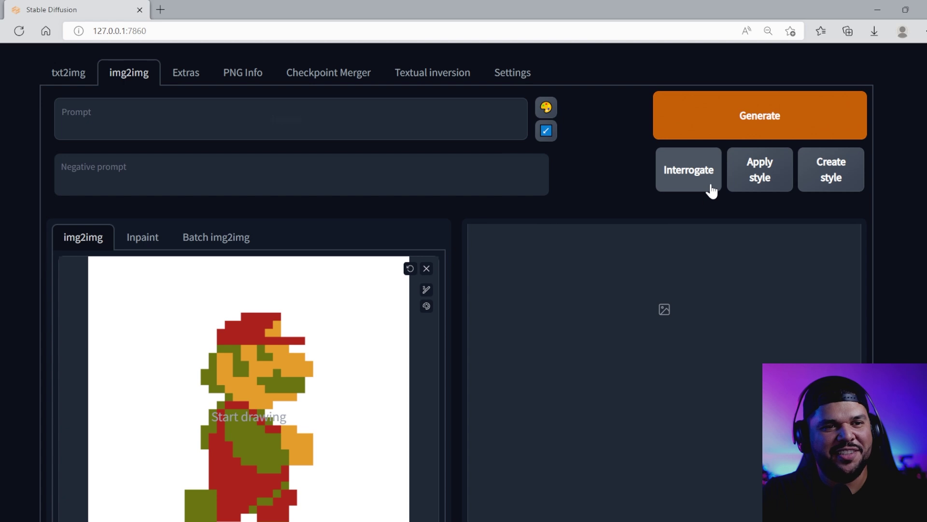
Step: Interrogate the uploaded Mario sprite in img2img to generate a text prompt from it
click(710, 191)
scroll(331, 381, down, 2)
scroll(331, 382, up, 2)
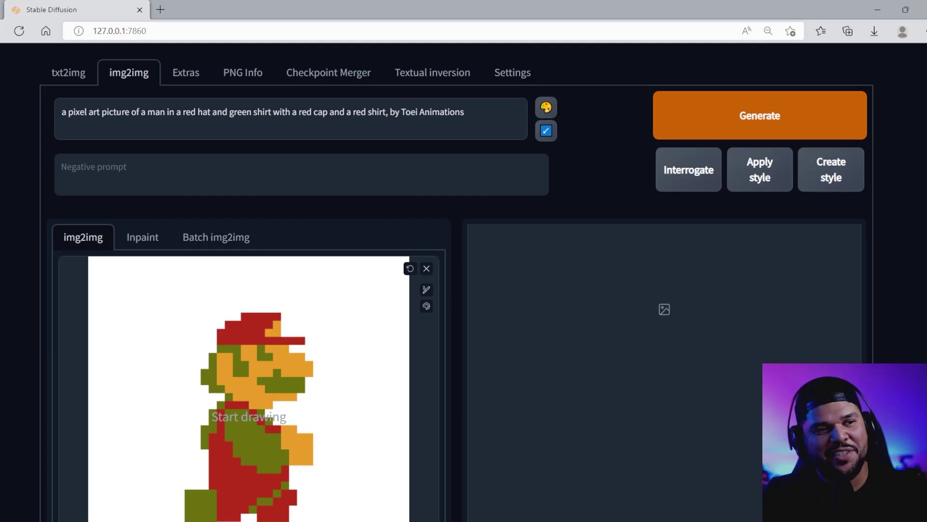
Step: Replace the img2img prompt with "super mario"
key(ctrl+z)
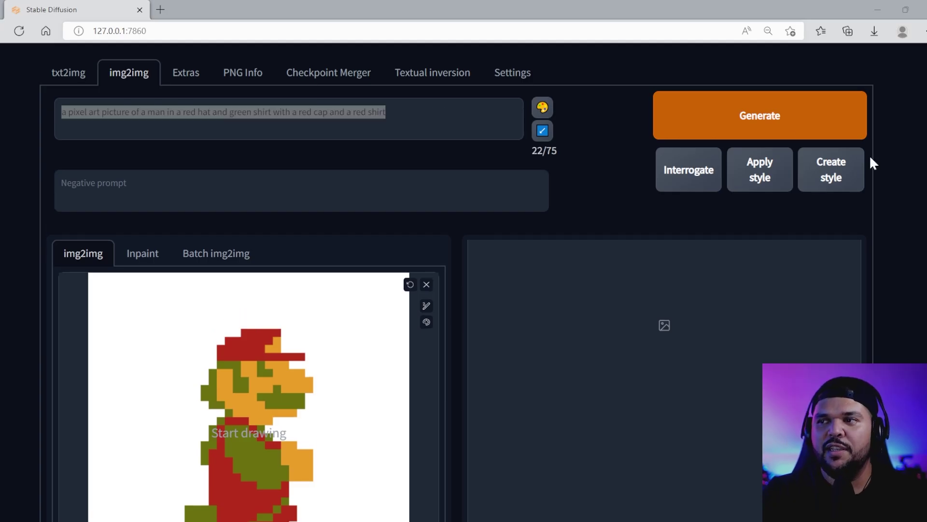
text(s)
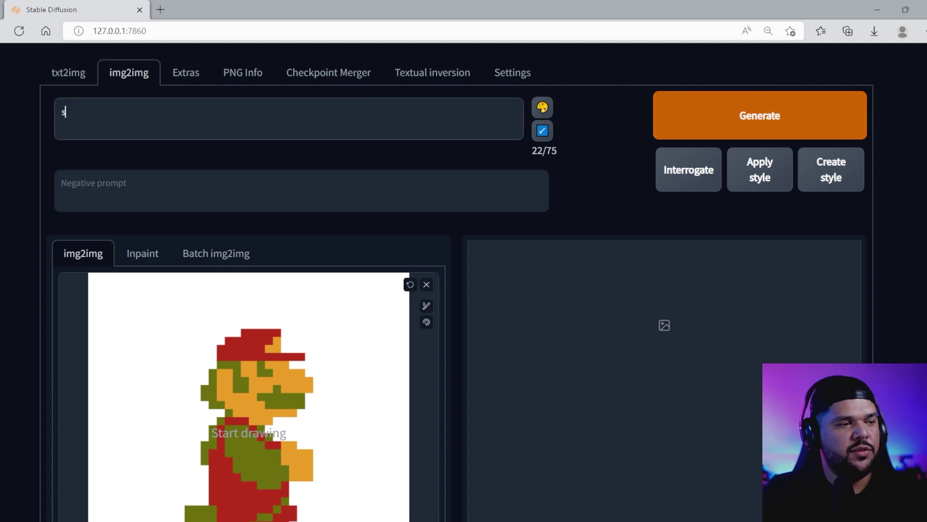
text(uper mario)
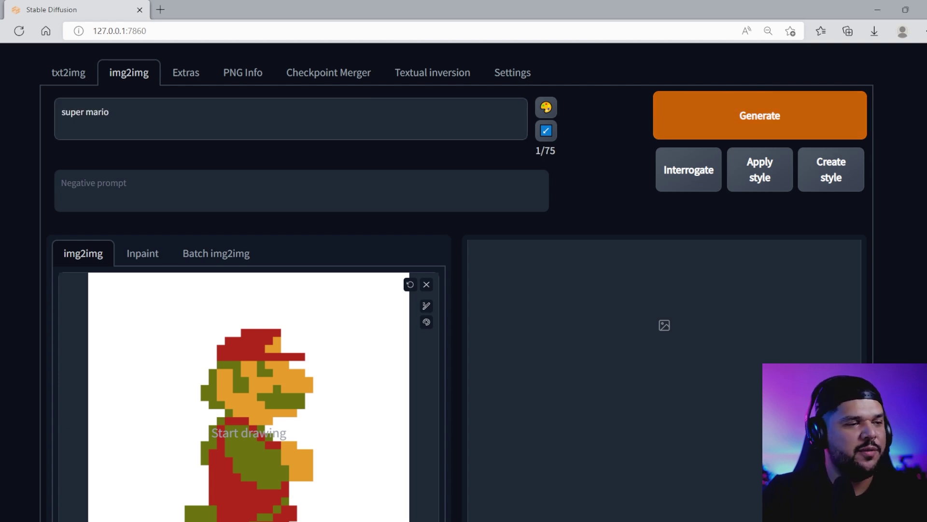
Step: Review the img2img sampling, image size, batch, CFG scale and denoising strength settings
scroll(464, 281, down, 10)
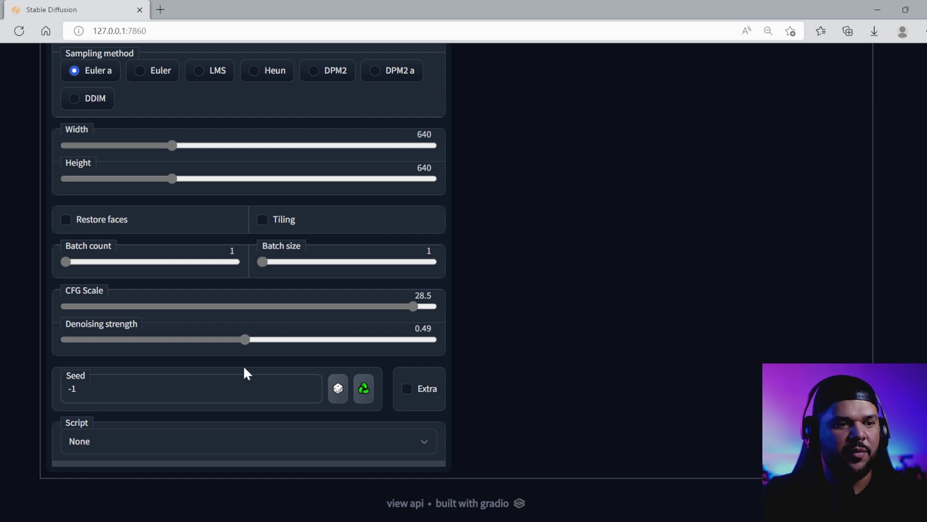
scroll(248, 360, up, 9)
scroll(310, 348, down, 4)
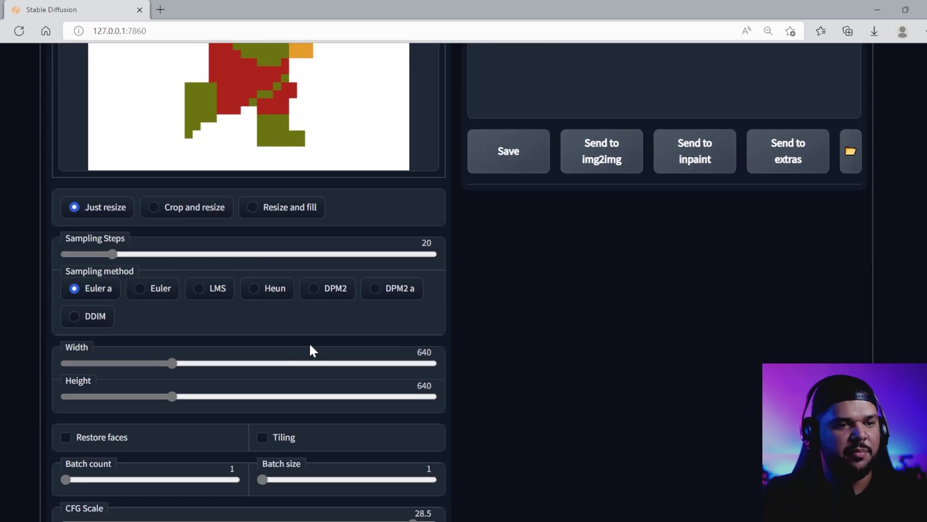
scroll(310, 345, down, 5)
scroll(301, 380, up, 2)
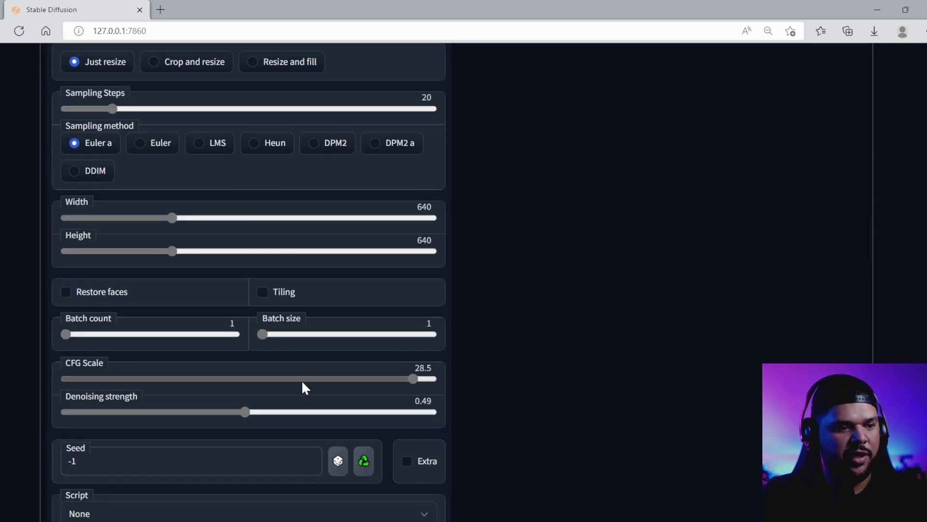
scroll(302, 380, down, 2)
scroll(302, 388, up, 10)
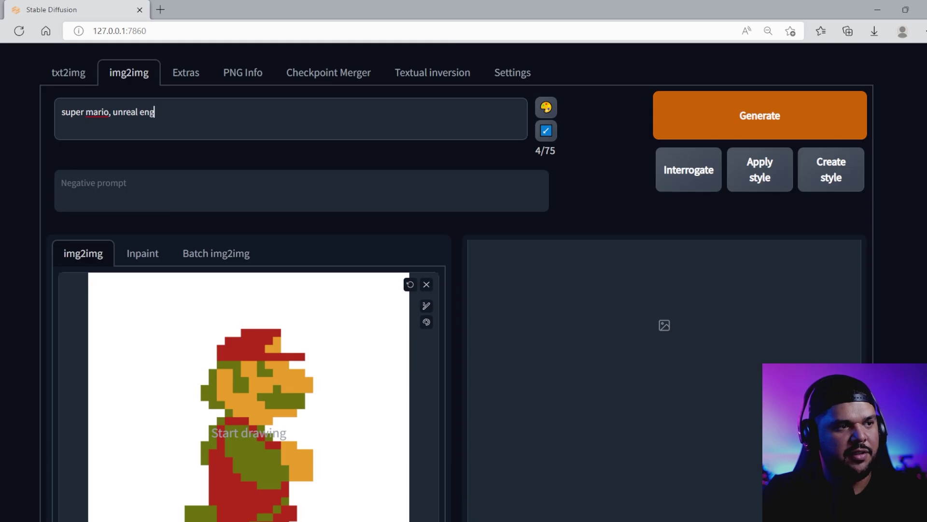
Step: Raise the denoising strength slightly and view the image generated from "super mario, unreal engine" enlarged
scroll(464, 338, down, 3)
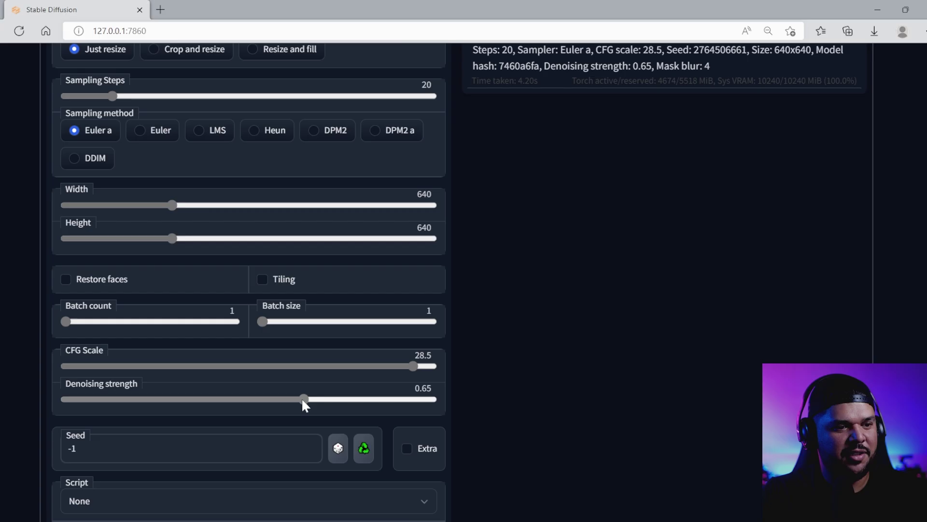
drag(301, 398, 326, 396)
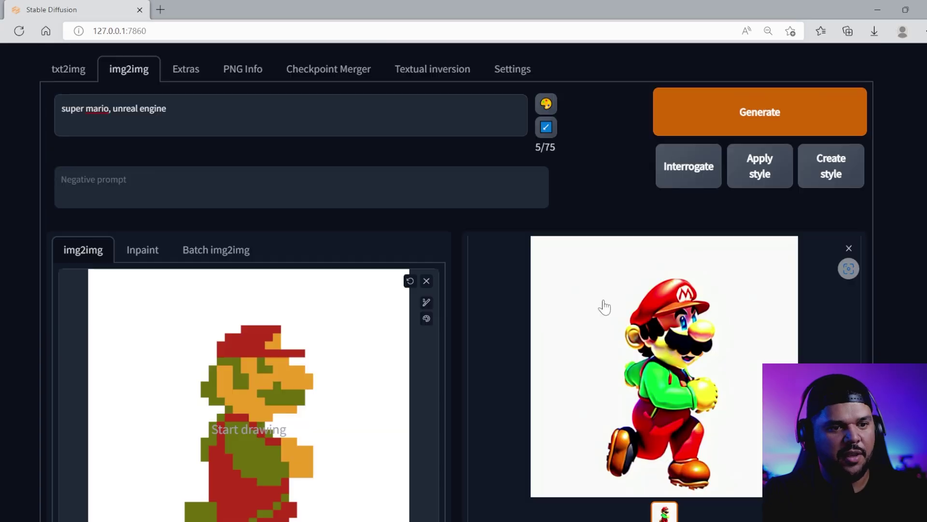
scroll(604, 306, down, 2)
click(647, 311)
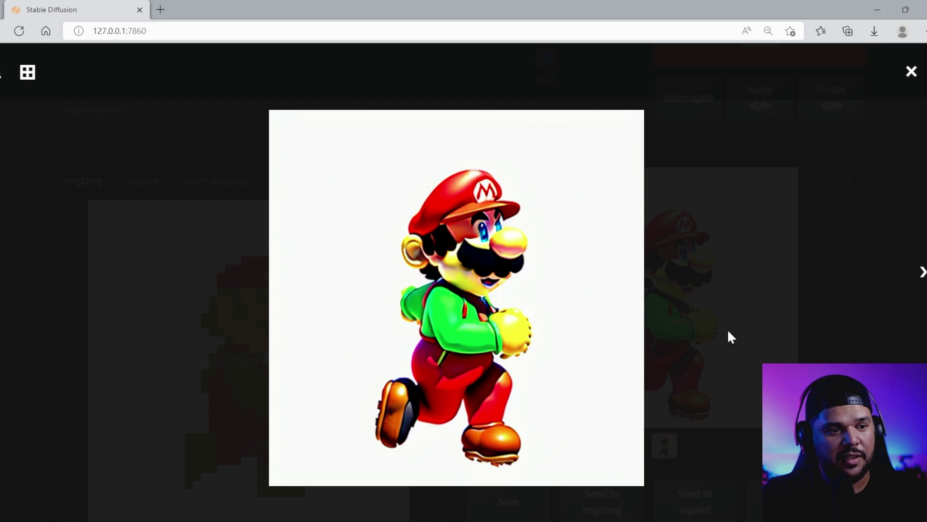
scroll(730, 336, down, 2)
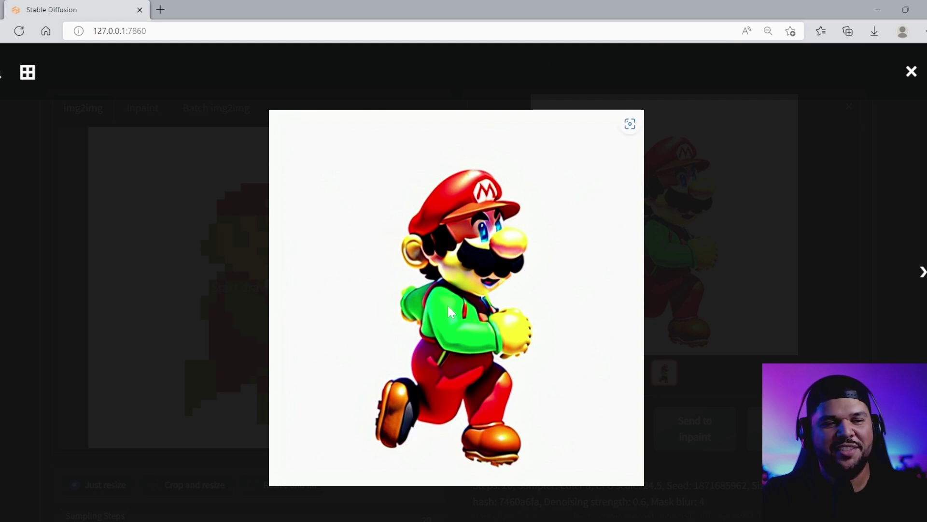
Step: Generate a new Mario image with the negative prompt "pixel art, 8 bit" and view the result enlarged
click(464, 413)
click(427, 140)
drag(918, 290, 248, 318)
key(ctrl+Return)
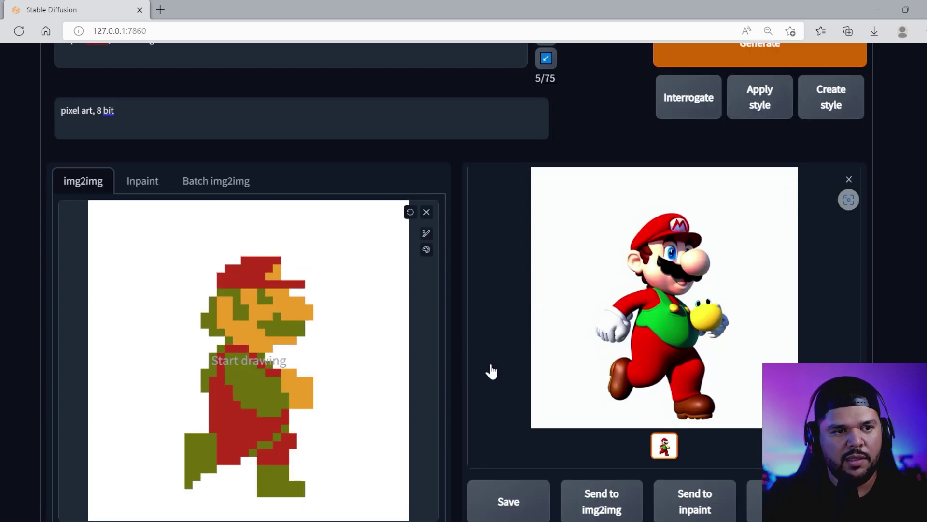
click(491, 371)
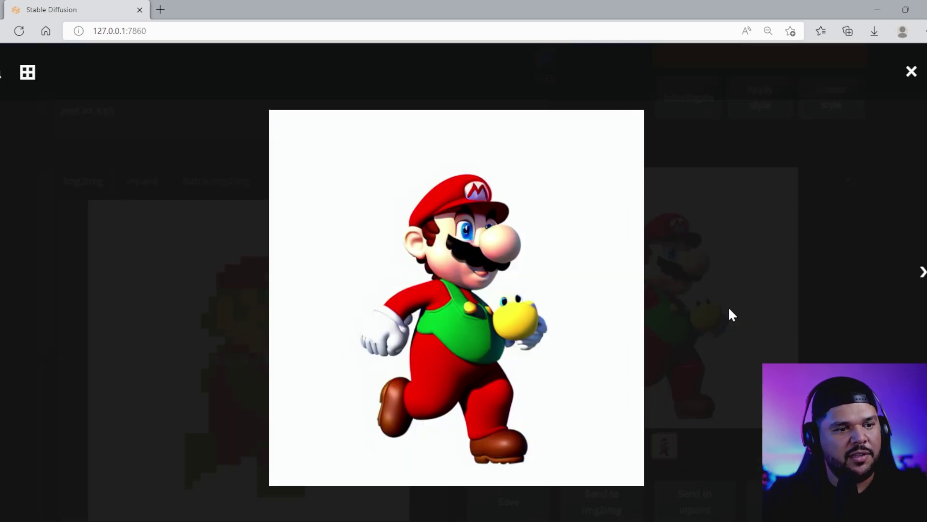
click(728, 306)
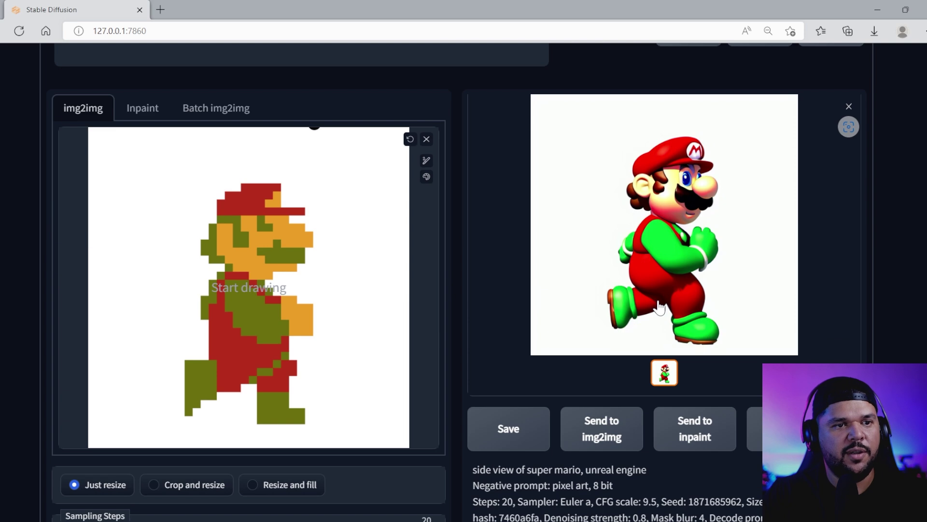
Step: Compare the generated Mario renders with their source sprites, prompts, and generation settings
scroll(669, 300, up, 1)
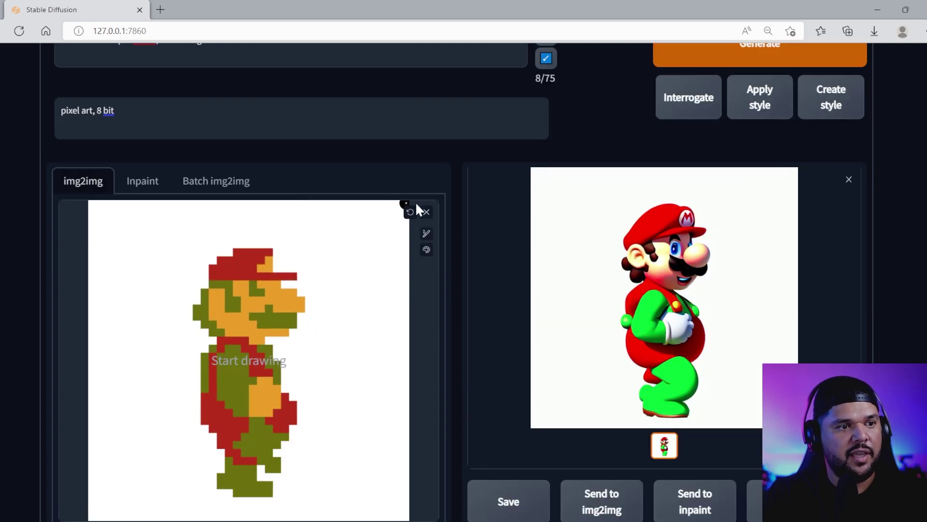
scroll(455, 315, down, 3)
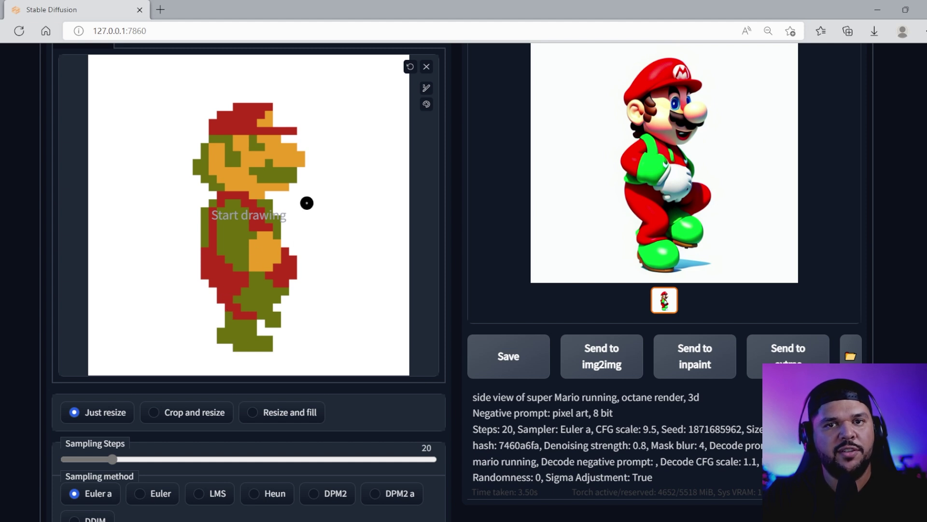
scroll(294, 288, up, 3)
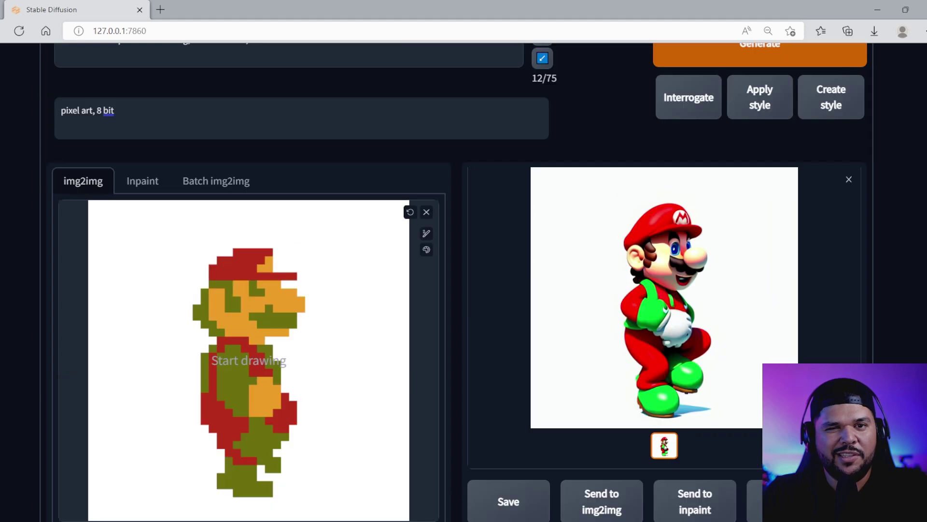
mouse_move(186, 521)
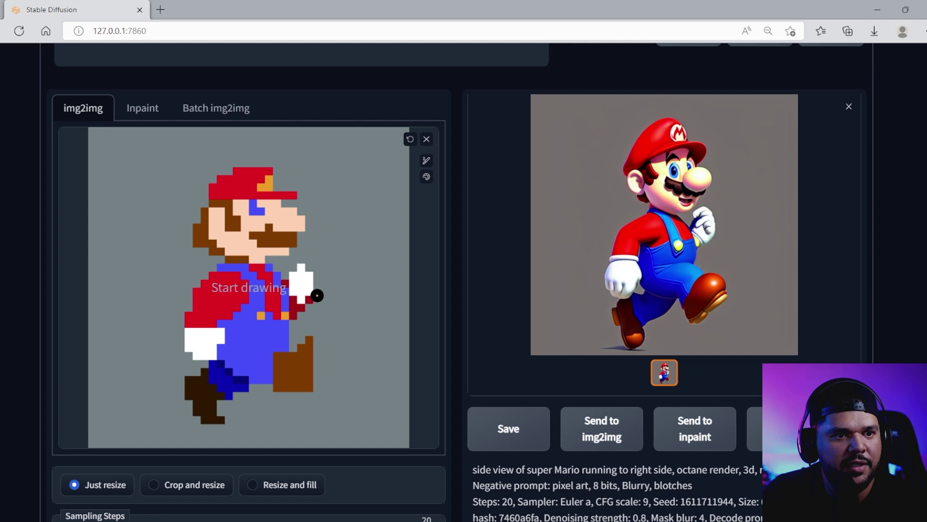
scroll(626, 368, up, 3)
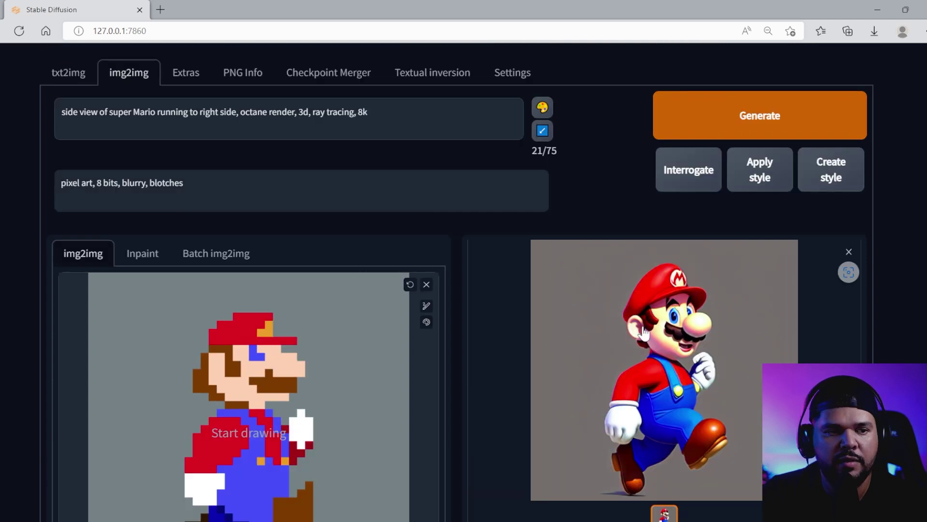
scroll(643, 332, down, 4)
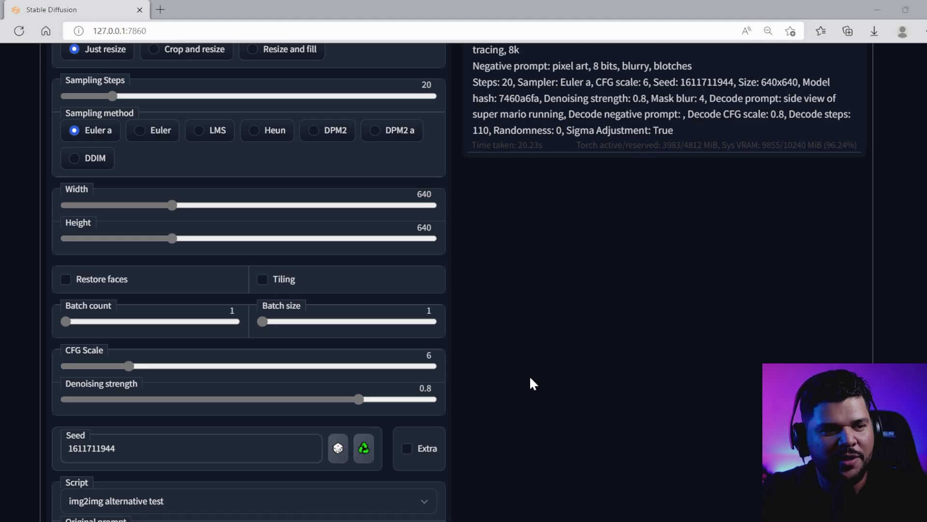
scroll(529, 375, up, 5)
scroll(528, 376, up, 8)
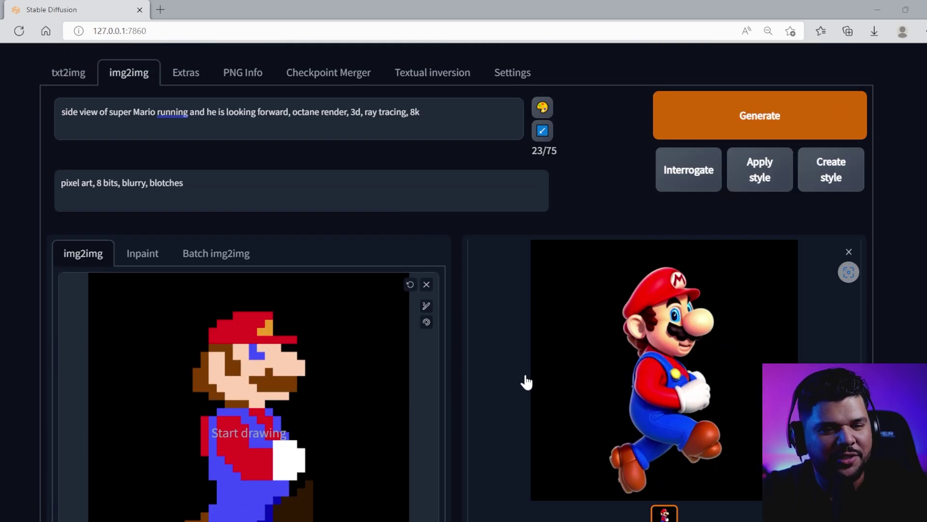
Step: Switch to After Effects, import the Mario SD (1) to (10) PNG sequence, and create a composition from it
click(870, 6)
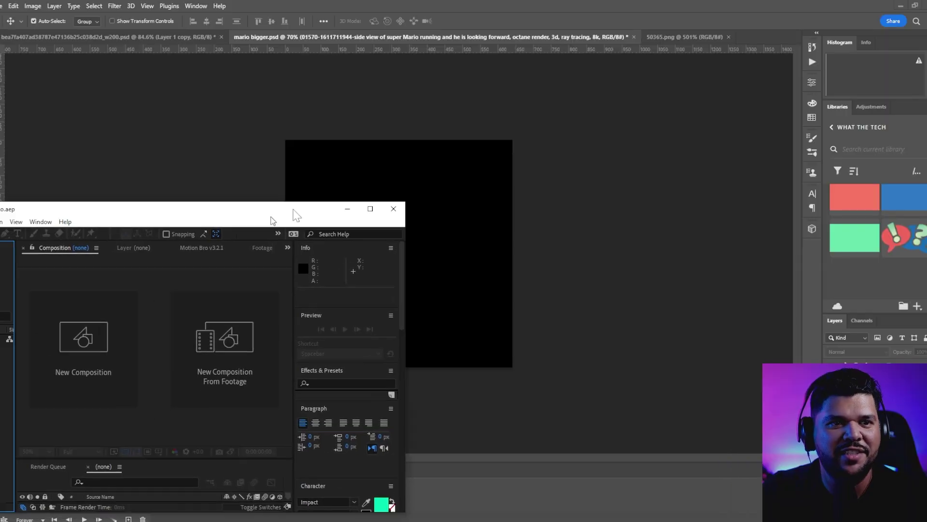
key(ctrl+i)
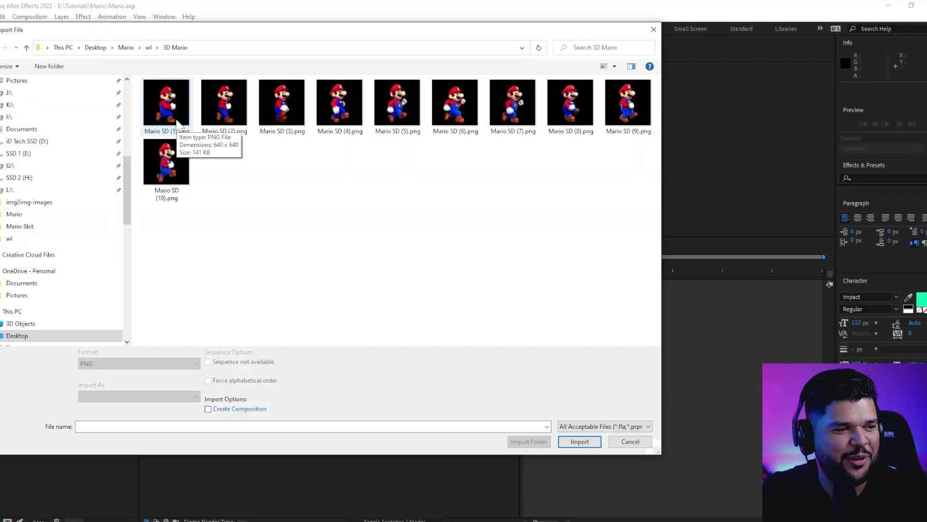
click(177, 123)
click(580, 442)
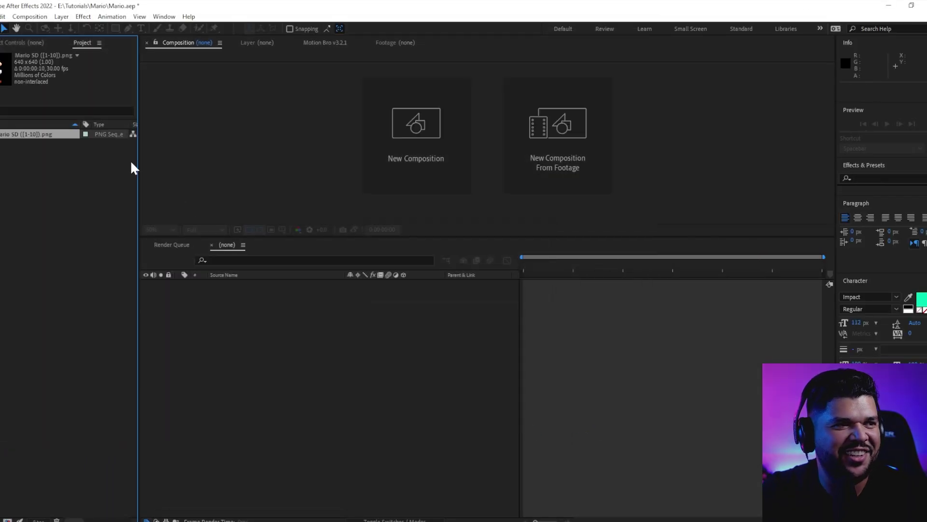
drag(54, 141, 596, 335)
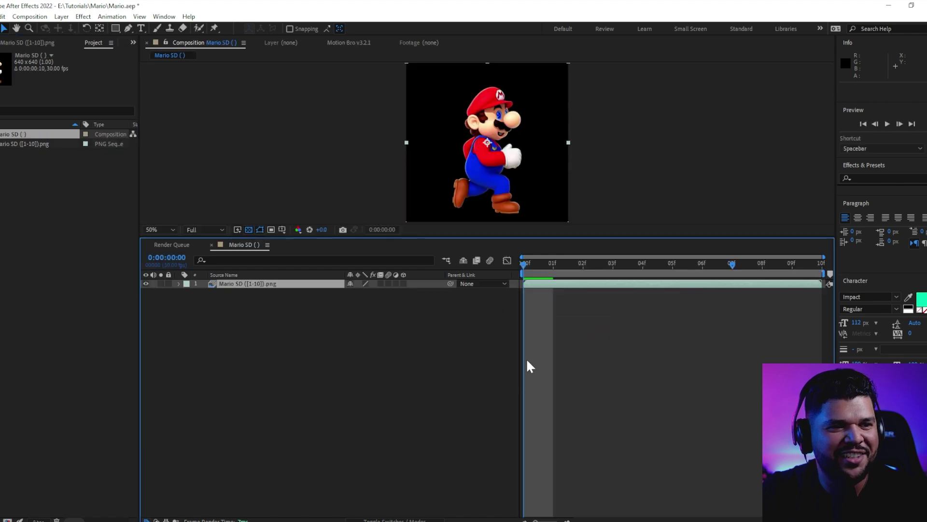
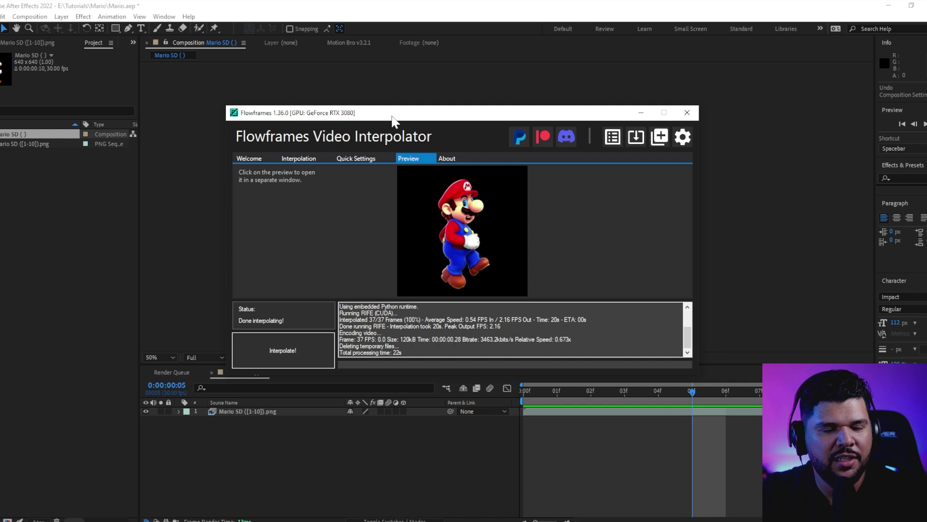
Step: Minimize the Flowframes window and stop the Mario frame animation playing in Photoshop
click(641, 113)
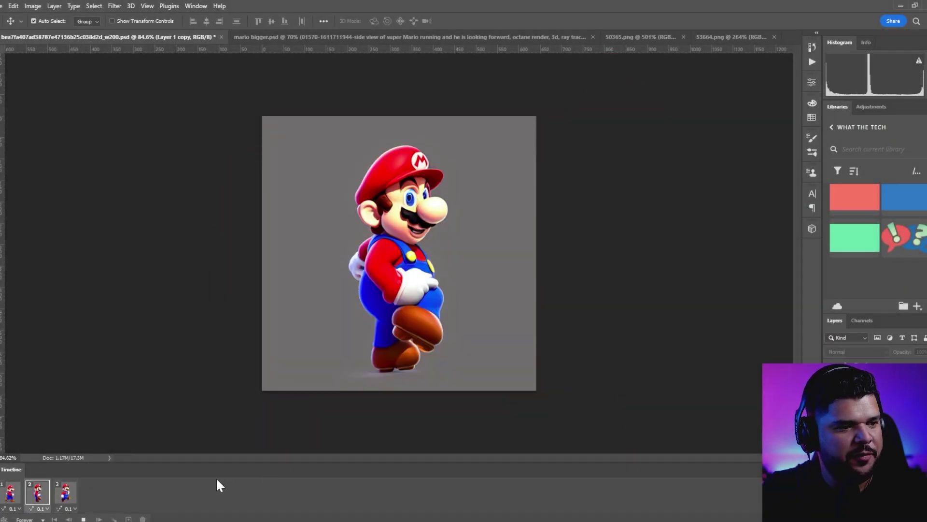
key(space)
Step: Switch to After Effects and play back the pixel Mario [1-10].png sequence in the composition
mouse_move(160, 519)
click(165, 492)
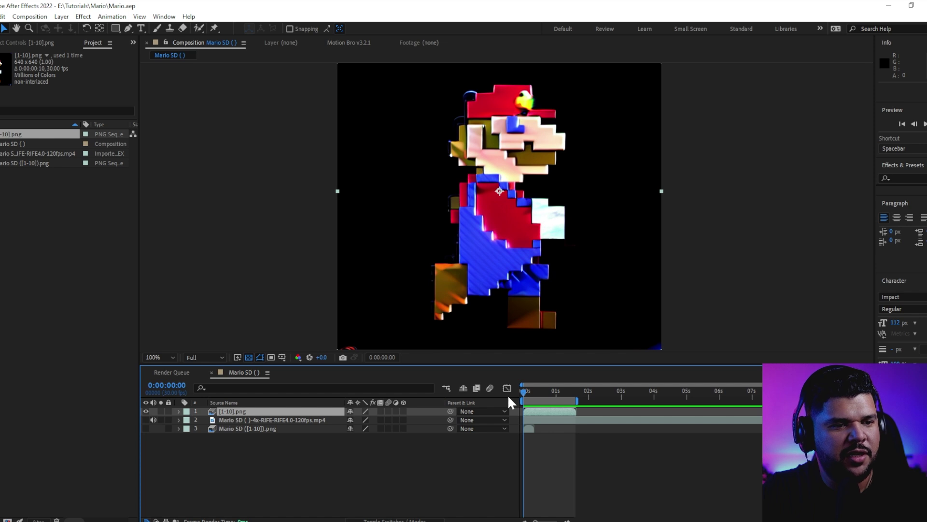
key(space)
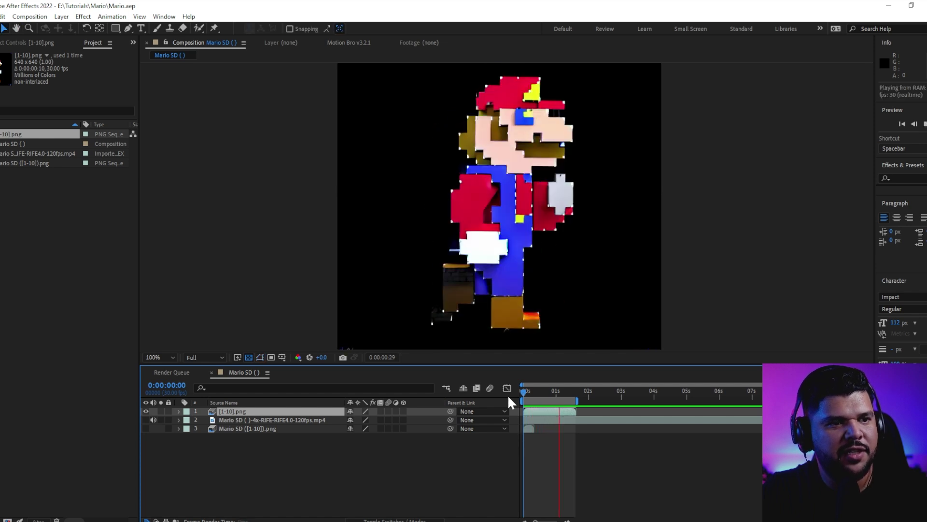